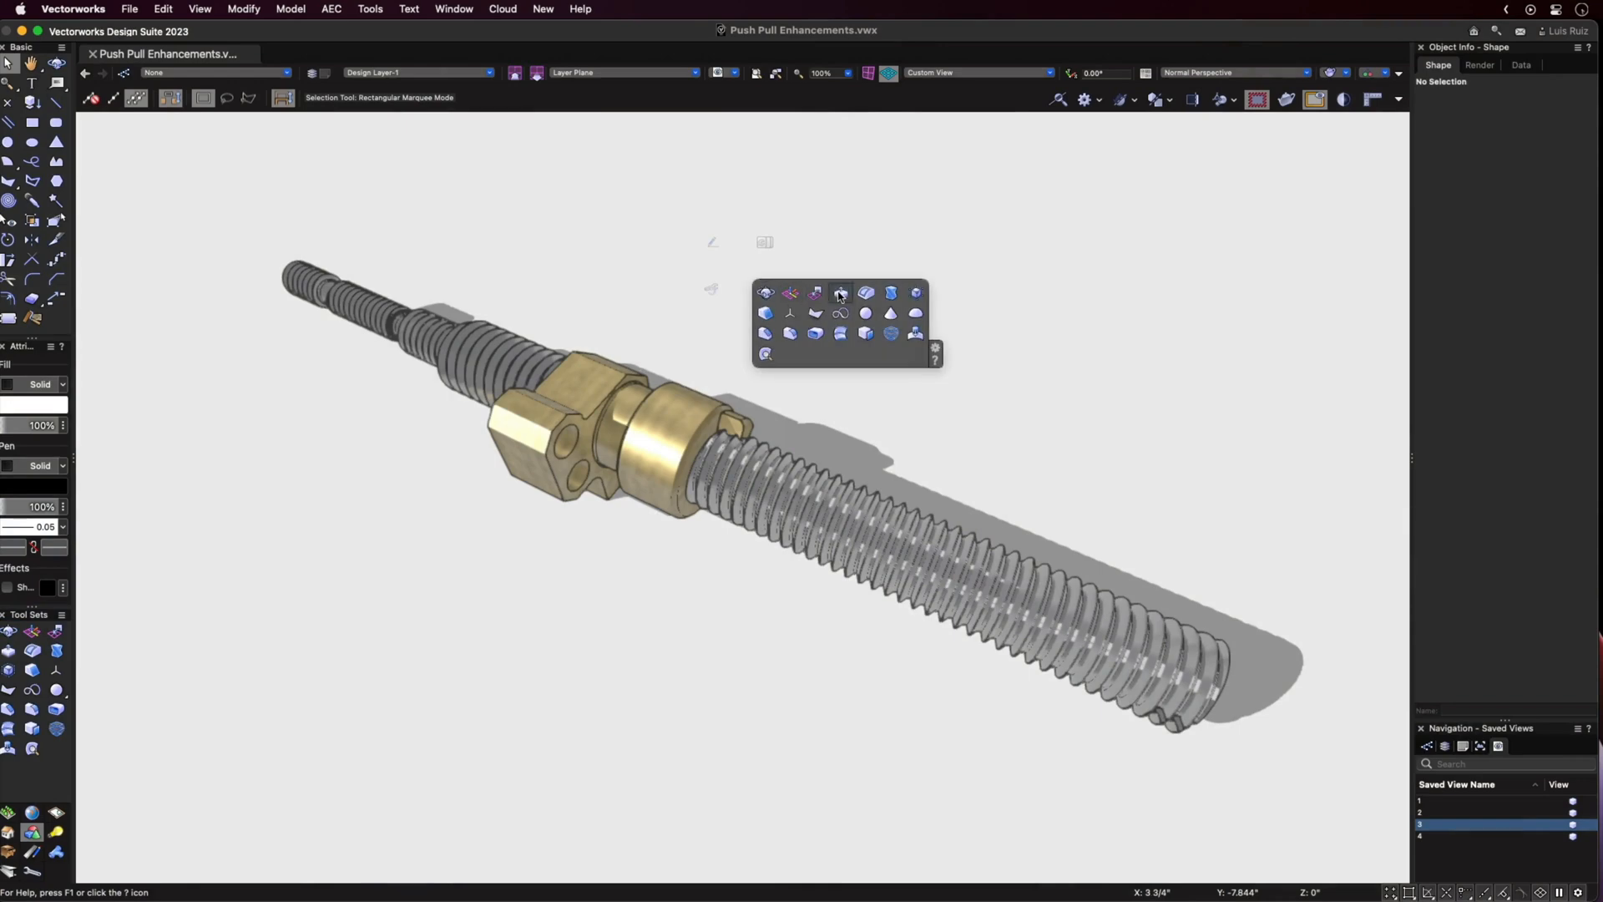
Extrude a face of the brass nut outward with Push/Pull
click(839, 296)
drag(699, 399, 721, 329)
In the goblet saved view, pull both goblet surfaces outward into fat solids
double_click(1417, 825)
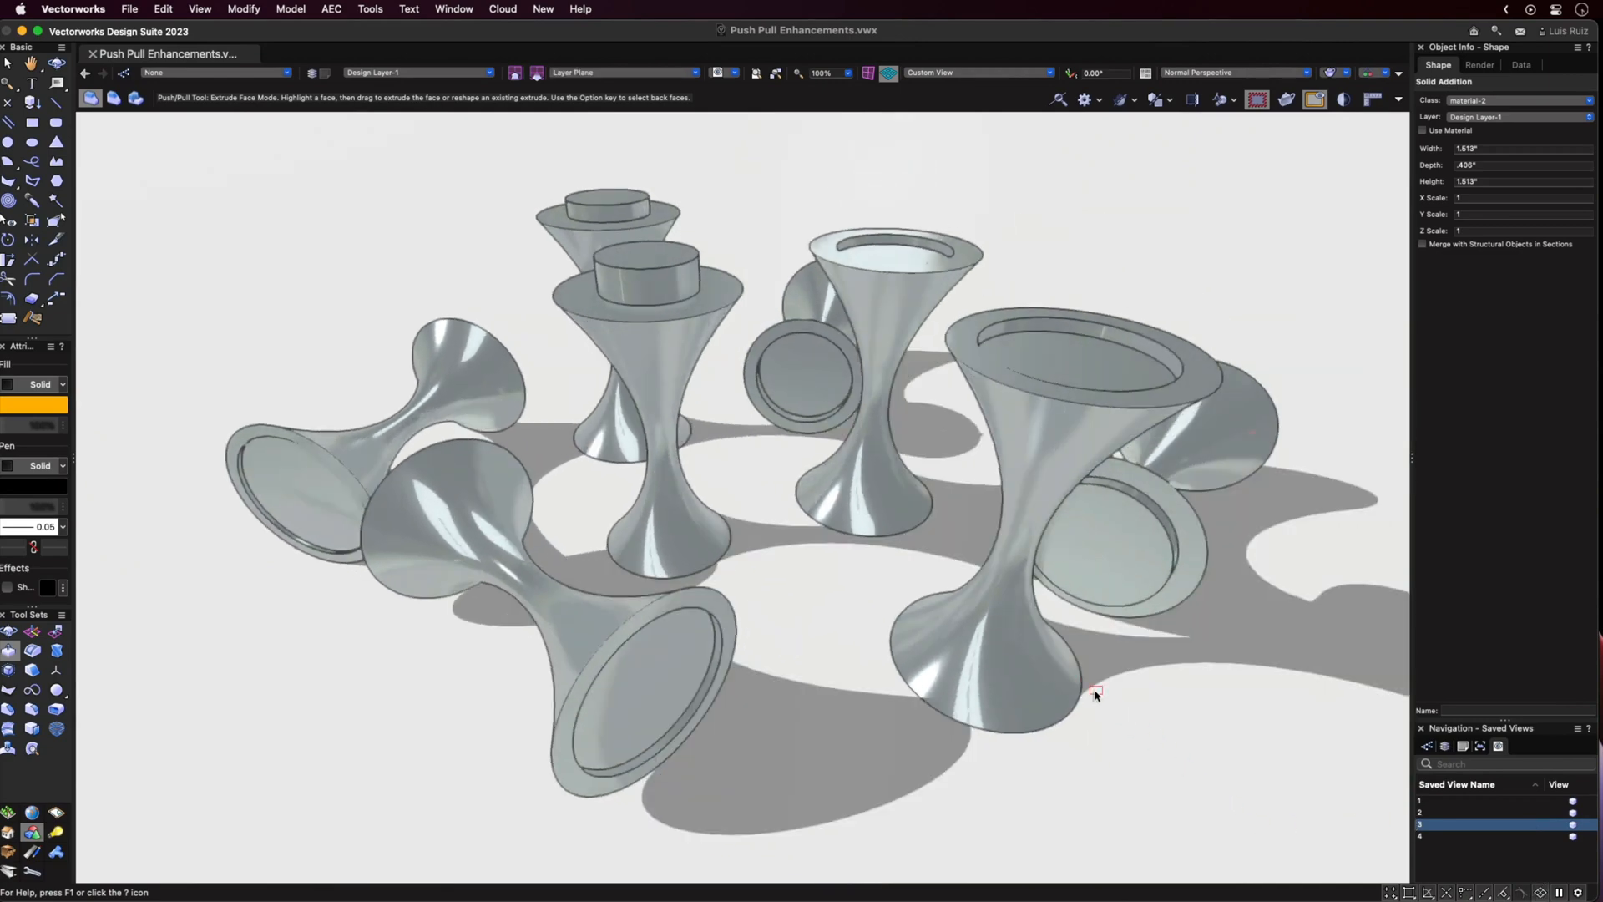
drag(1090, 691, 815, 628)
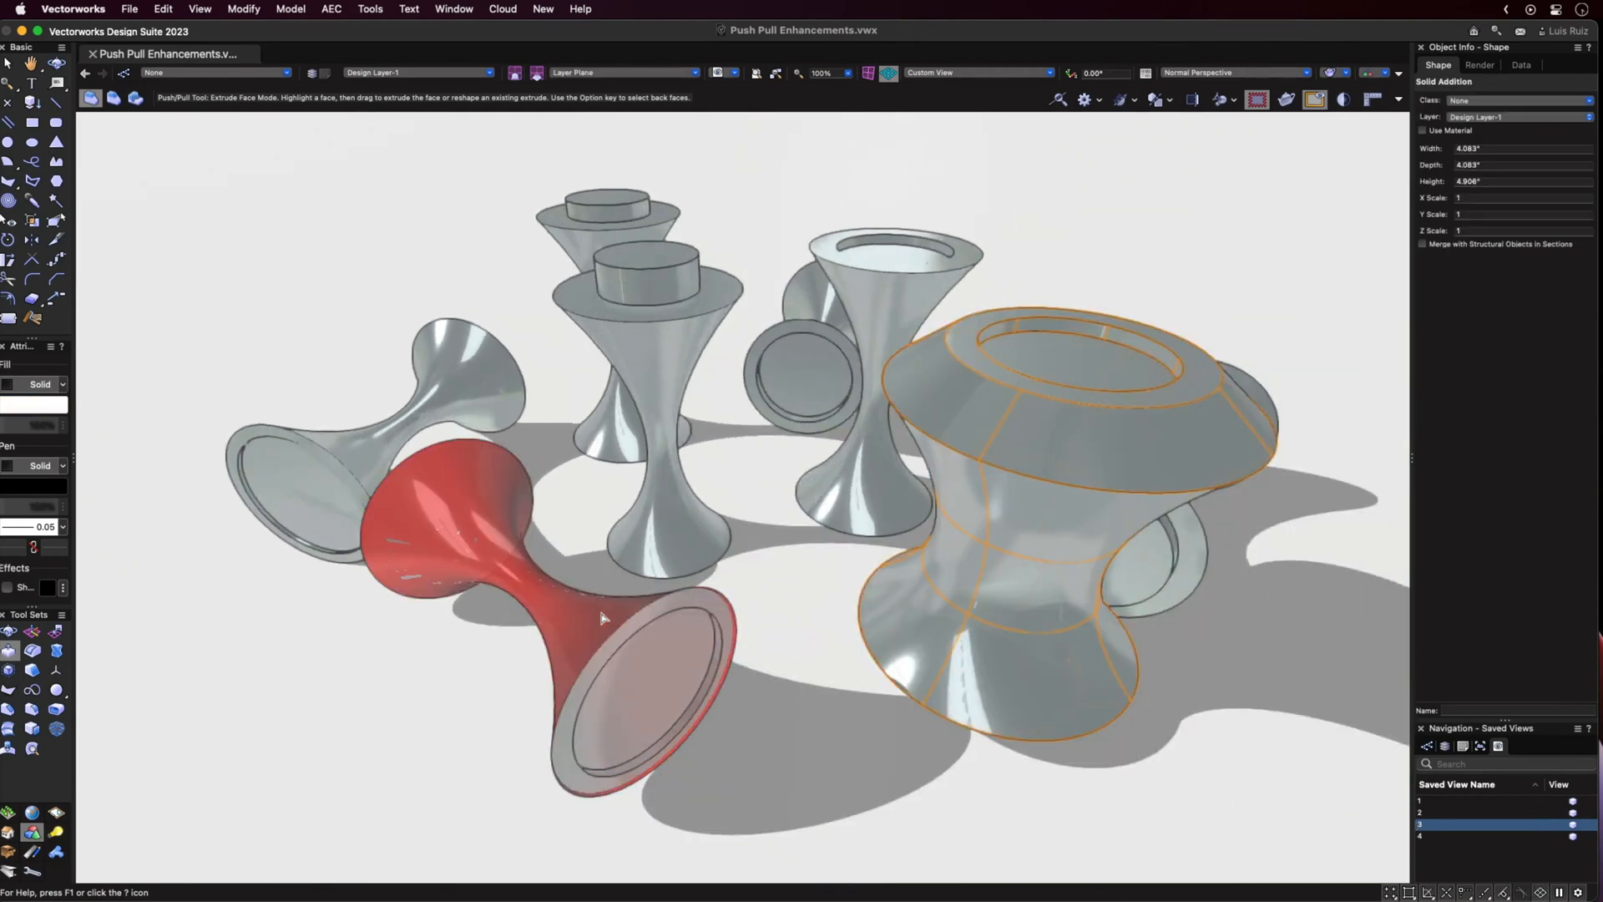
drag(601, 618, 462, 631)
key(x)
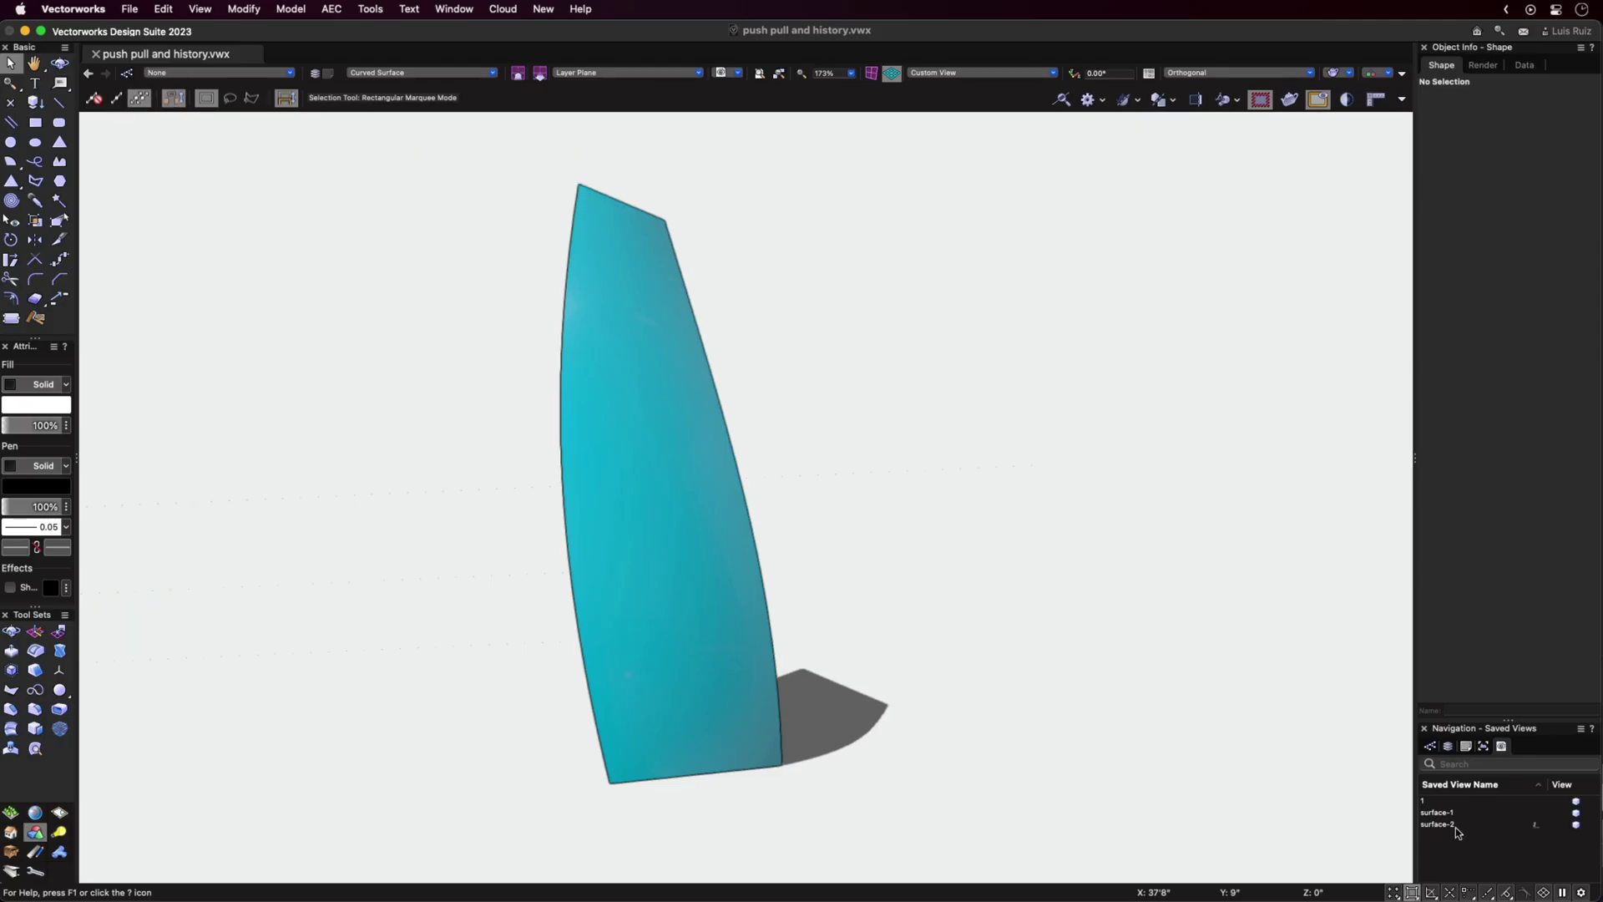
In the surface-2 view, thicken the curved cyan surface into a shell with Push/Pull
double_click(1456, 828)
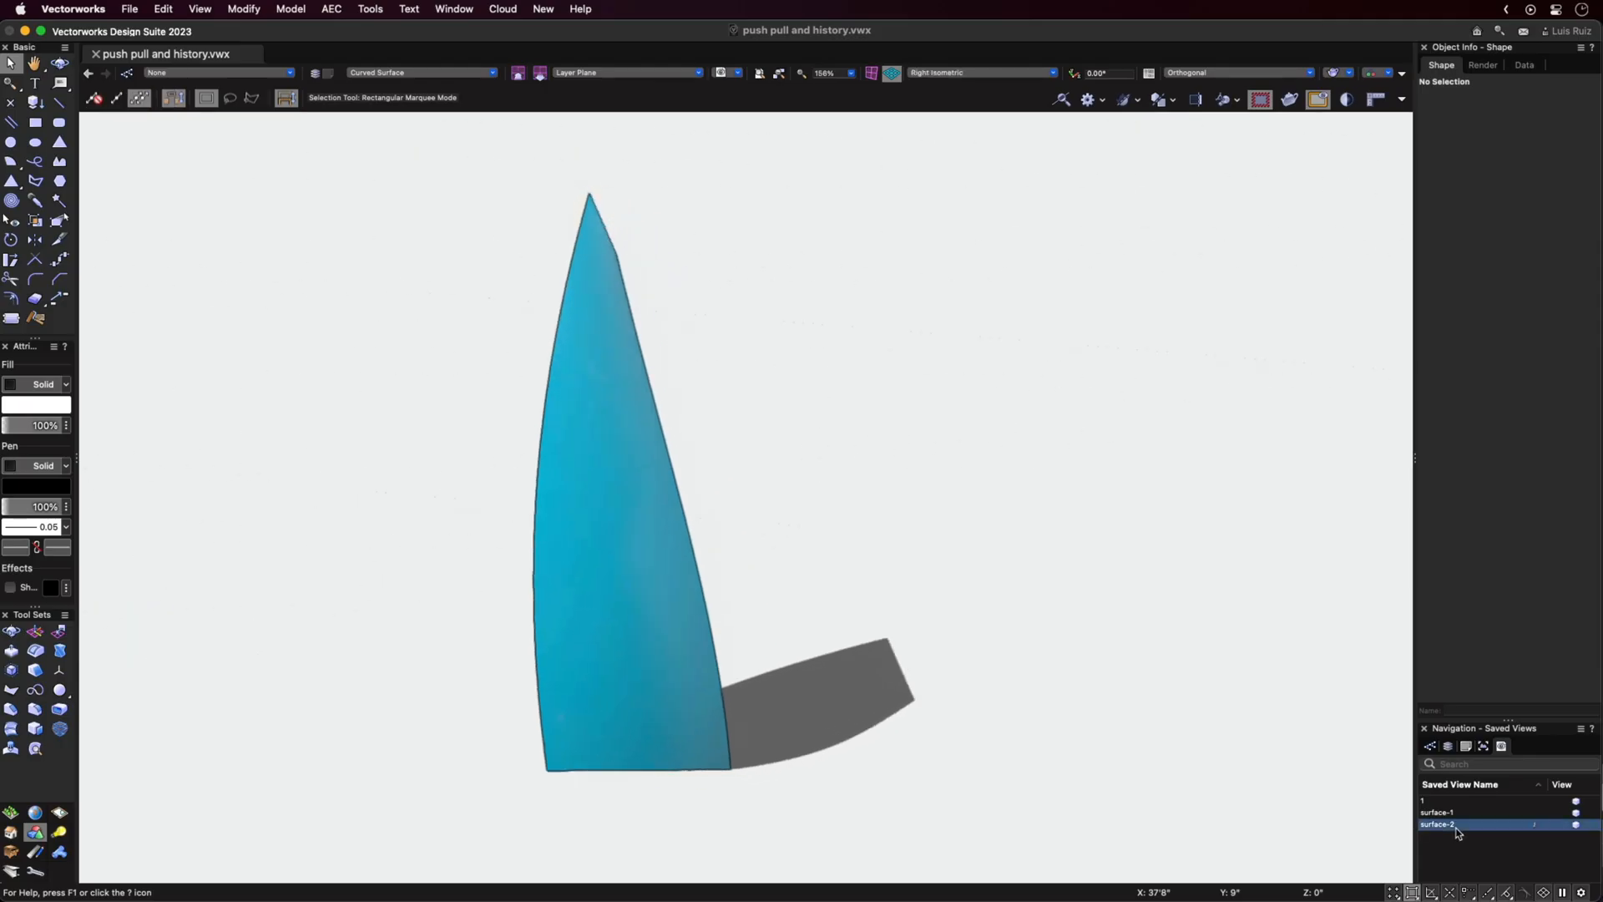
key(space)
click(890, 372)
drag(578, 303, 714, 329)
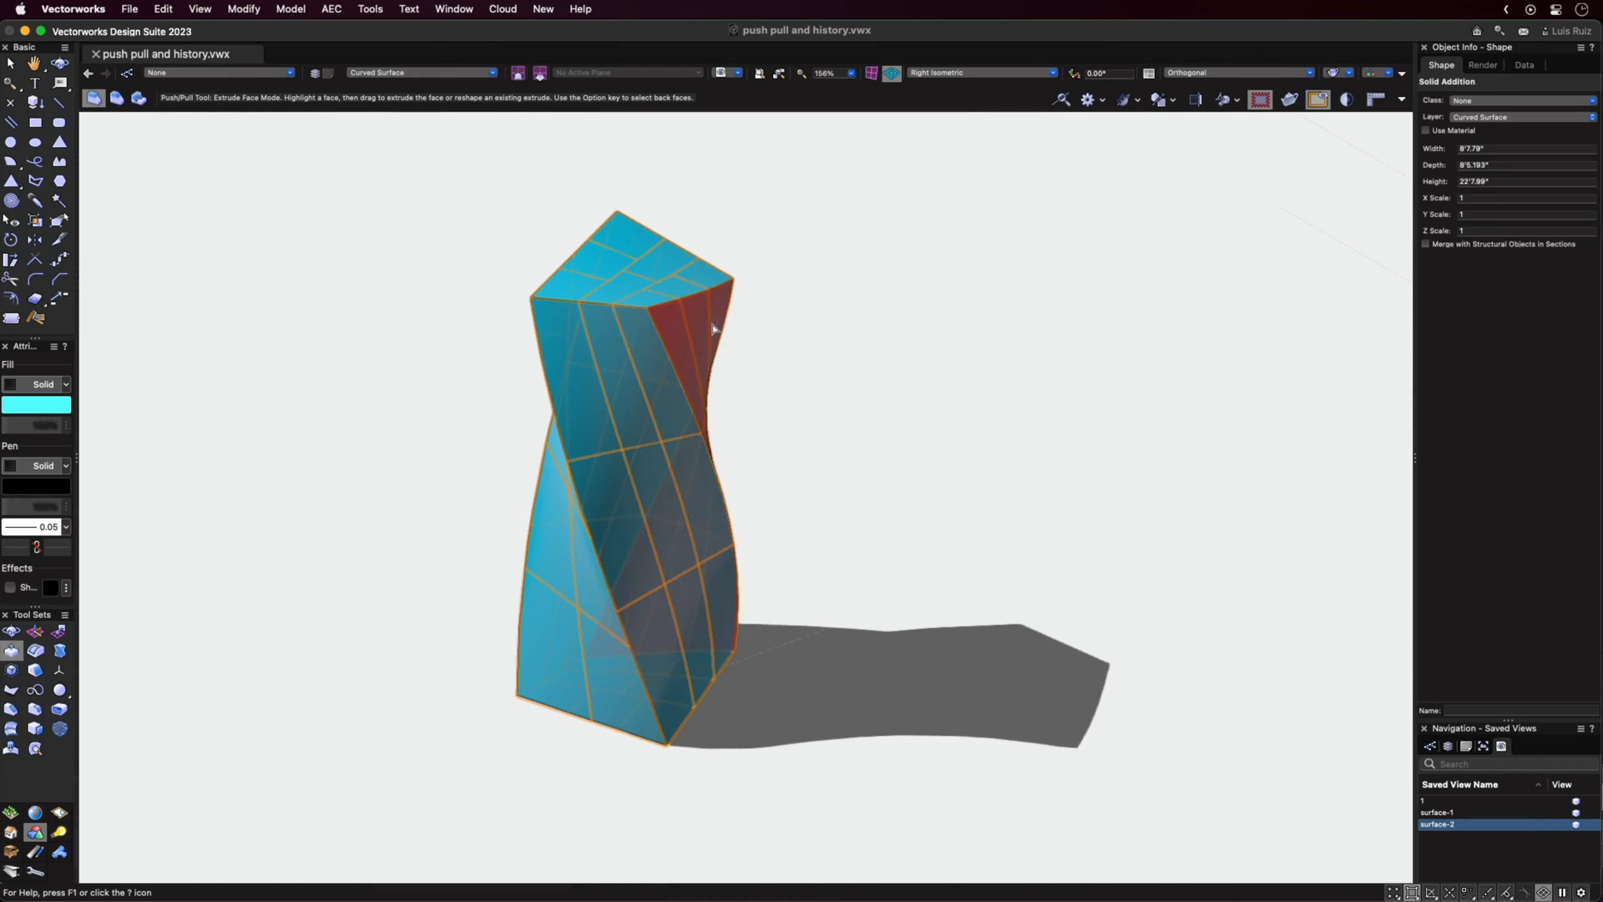
Extrude successive faces outward into ribs and slabs, building up a twisted solid
drag(695, 401, 819, 443)
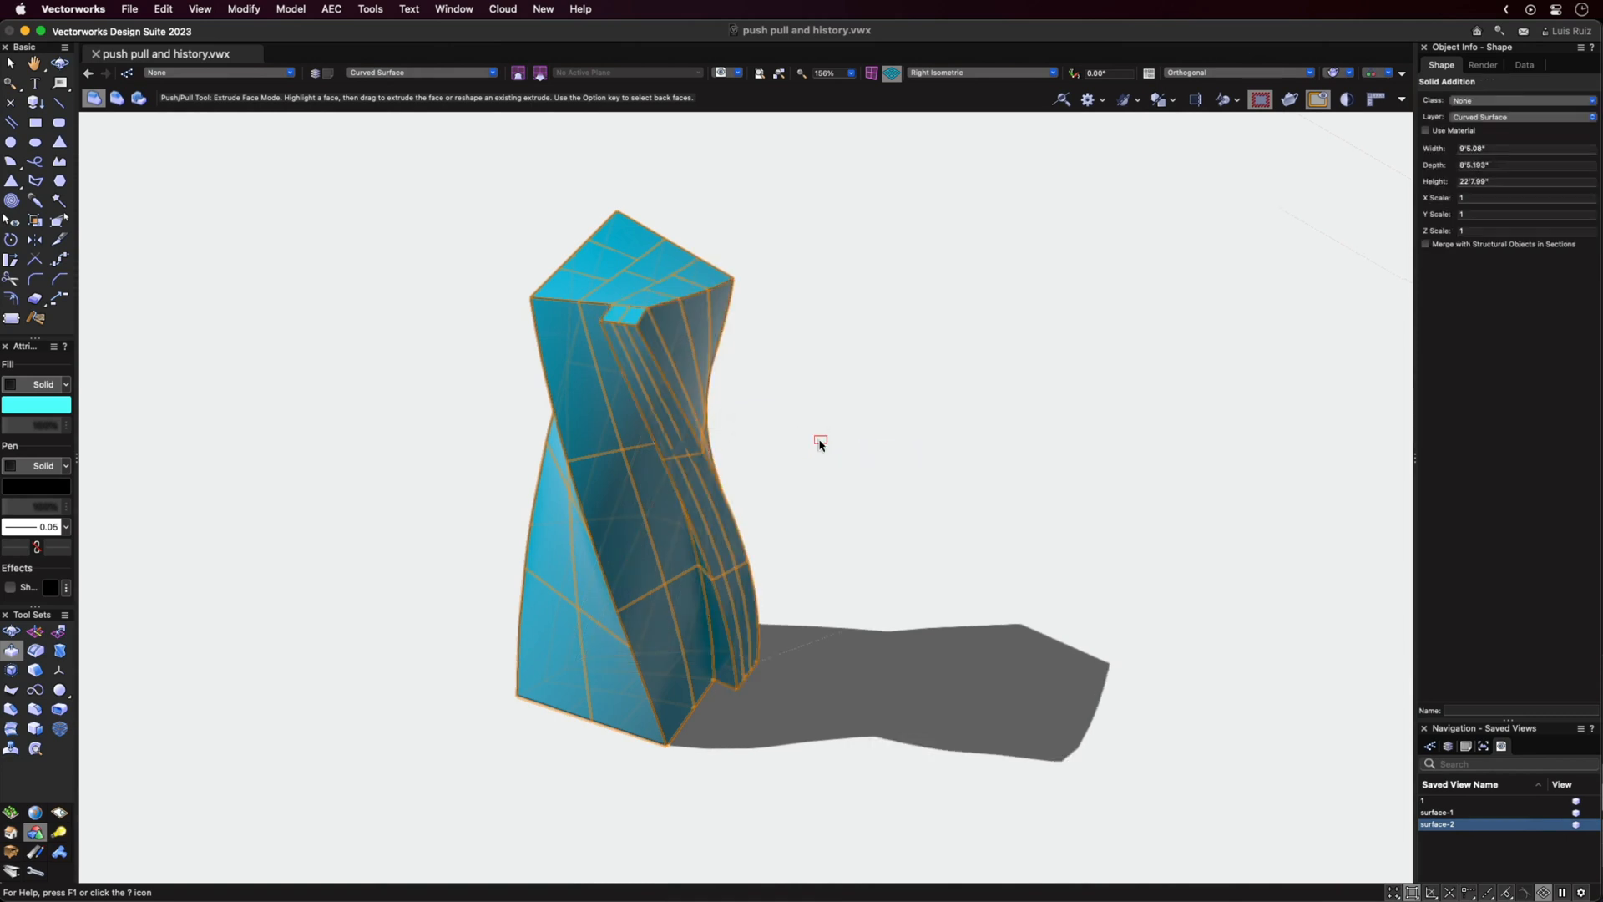
drag(659, 488, 772, 504)
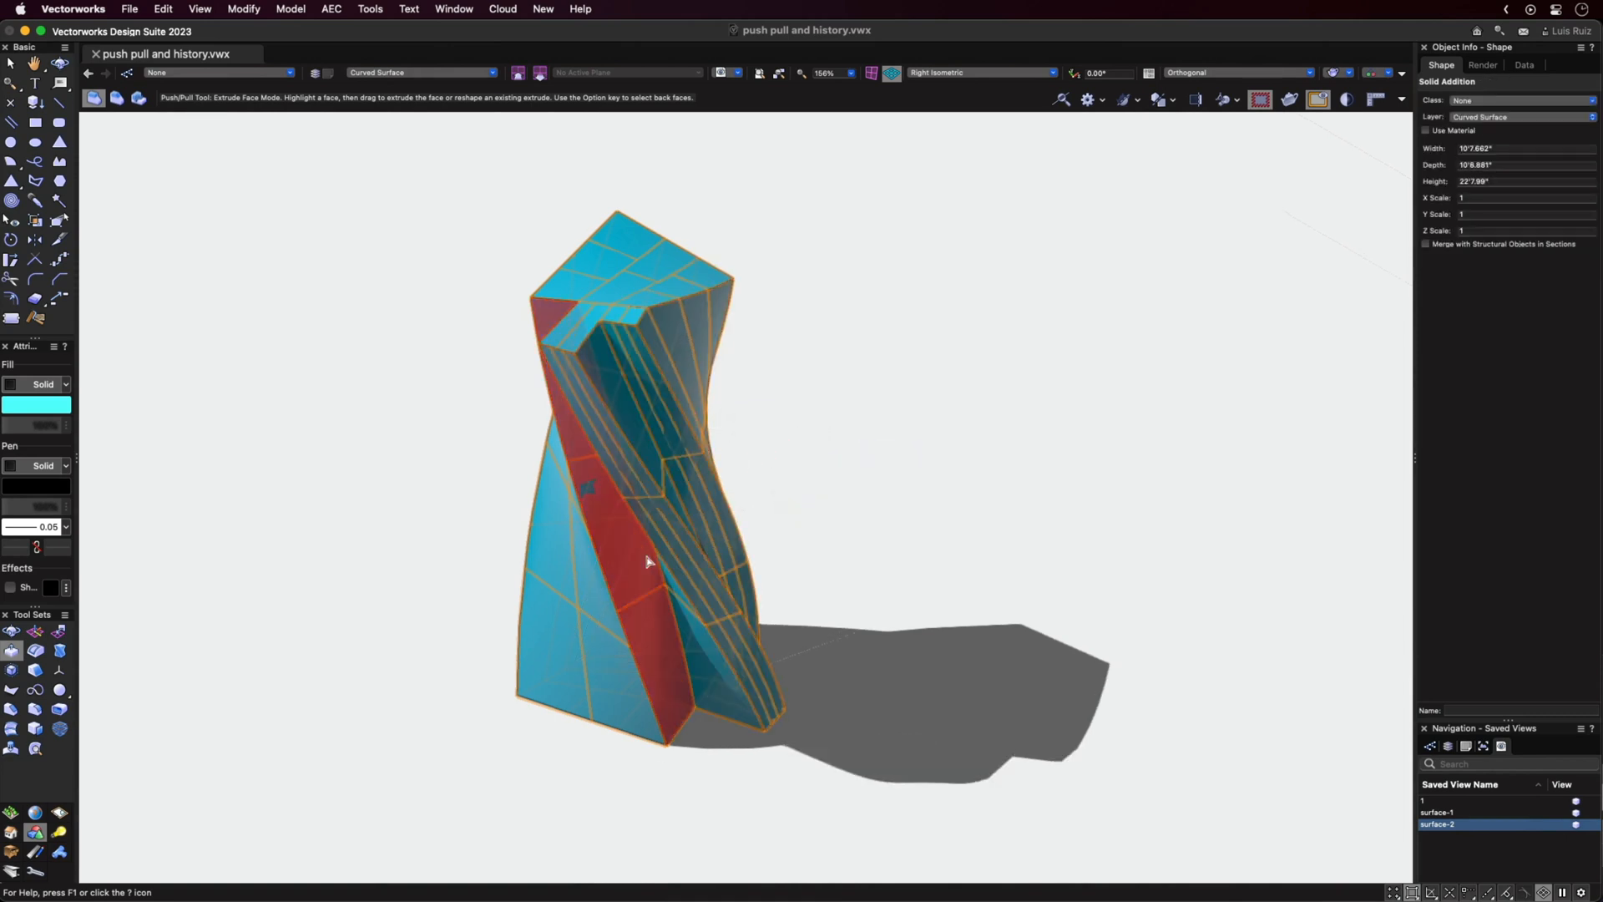
drag(649, 564, 802, 562)
drag(564, 662, 476, 701)
drag(696, 740, 652, 796)
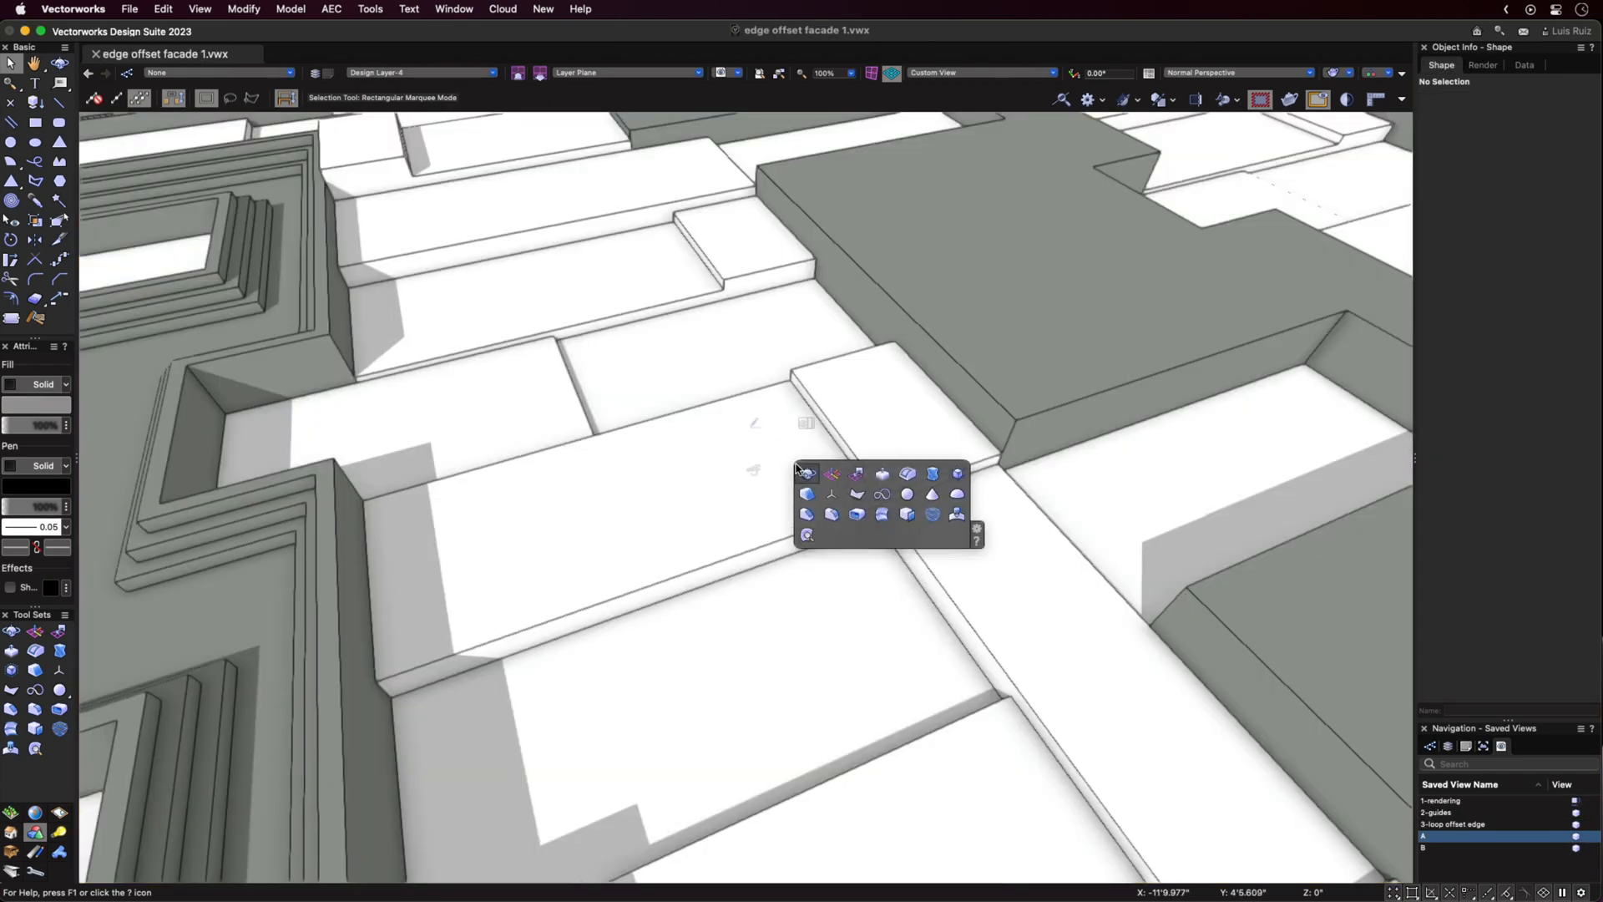
Offset two edges of a facade panel in Edge Mode to outline a new face
click(909, 476)
click(839, 451)
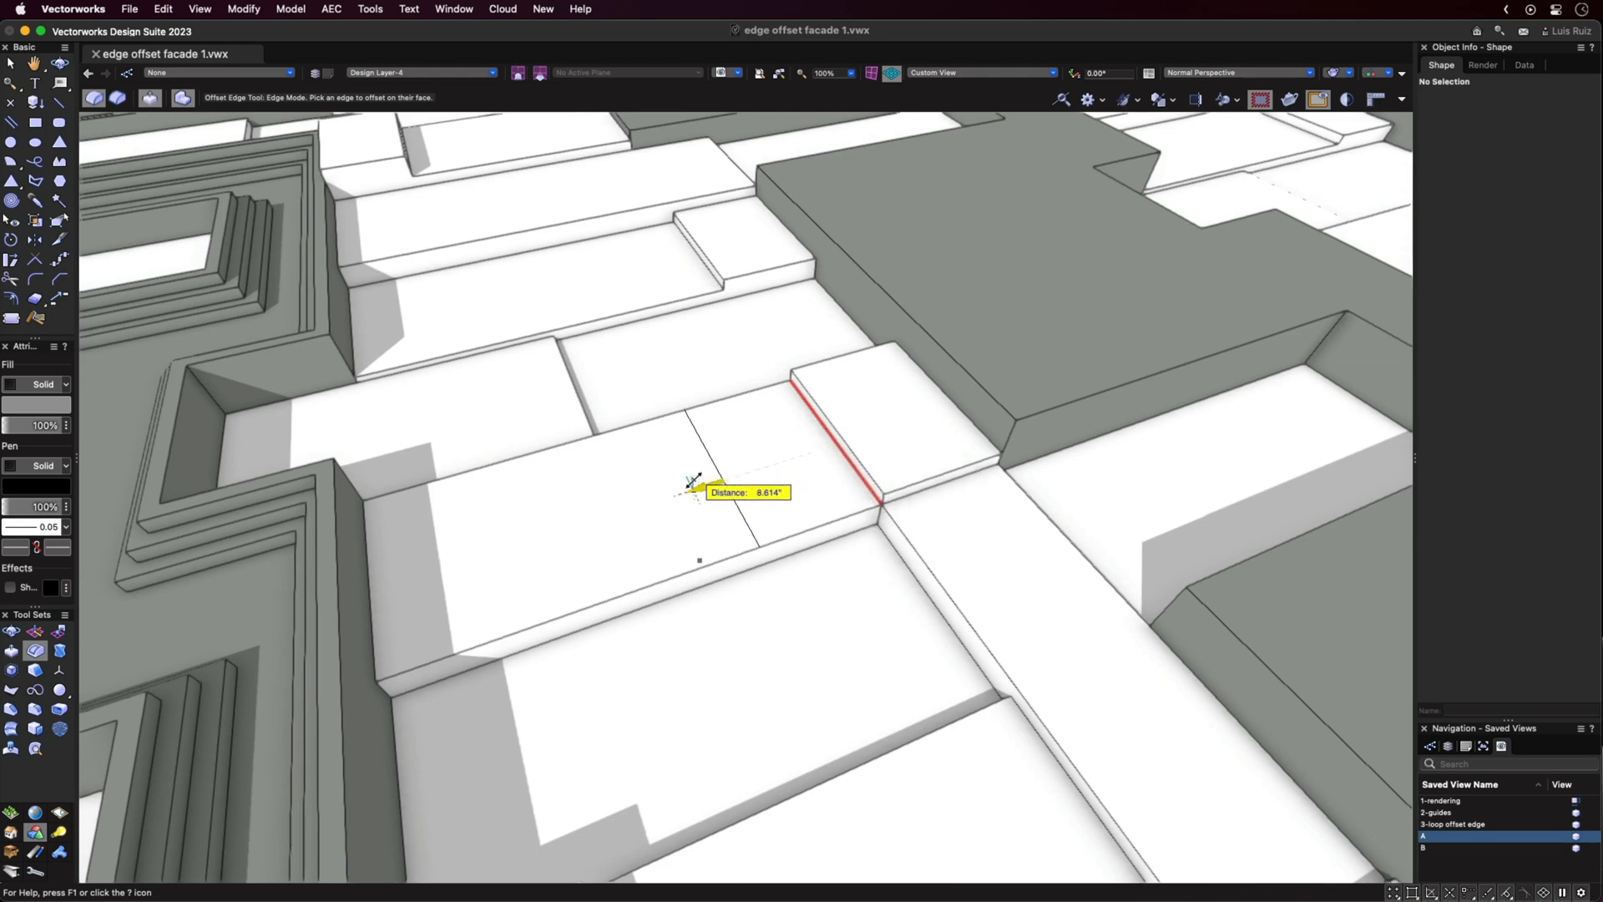
mouse_move(813, 453)
mouse_down()
mouse_move(686, 491)
mouse_move(721, 459)
mouse_move(622, 458)
mouse_up()
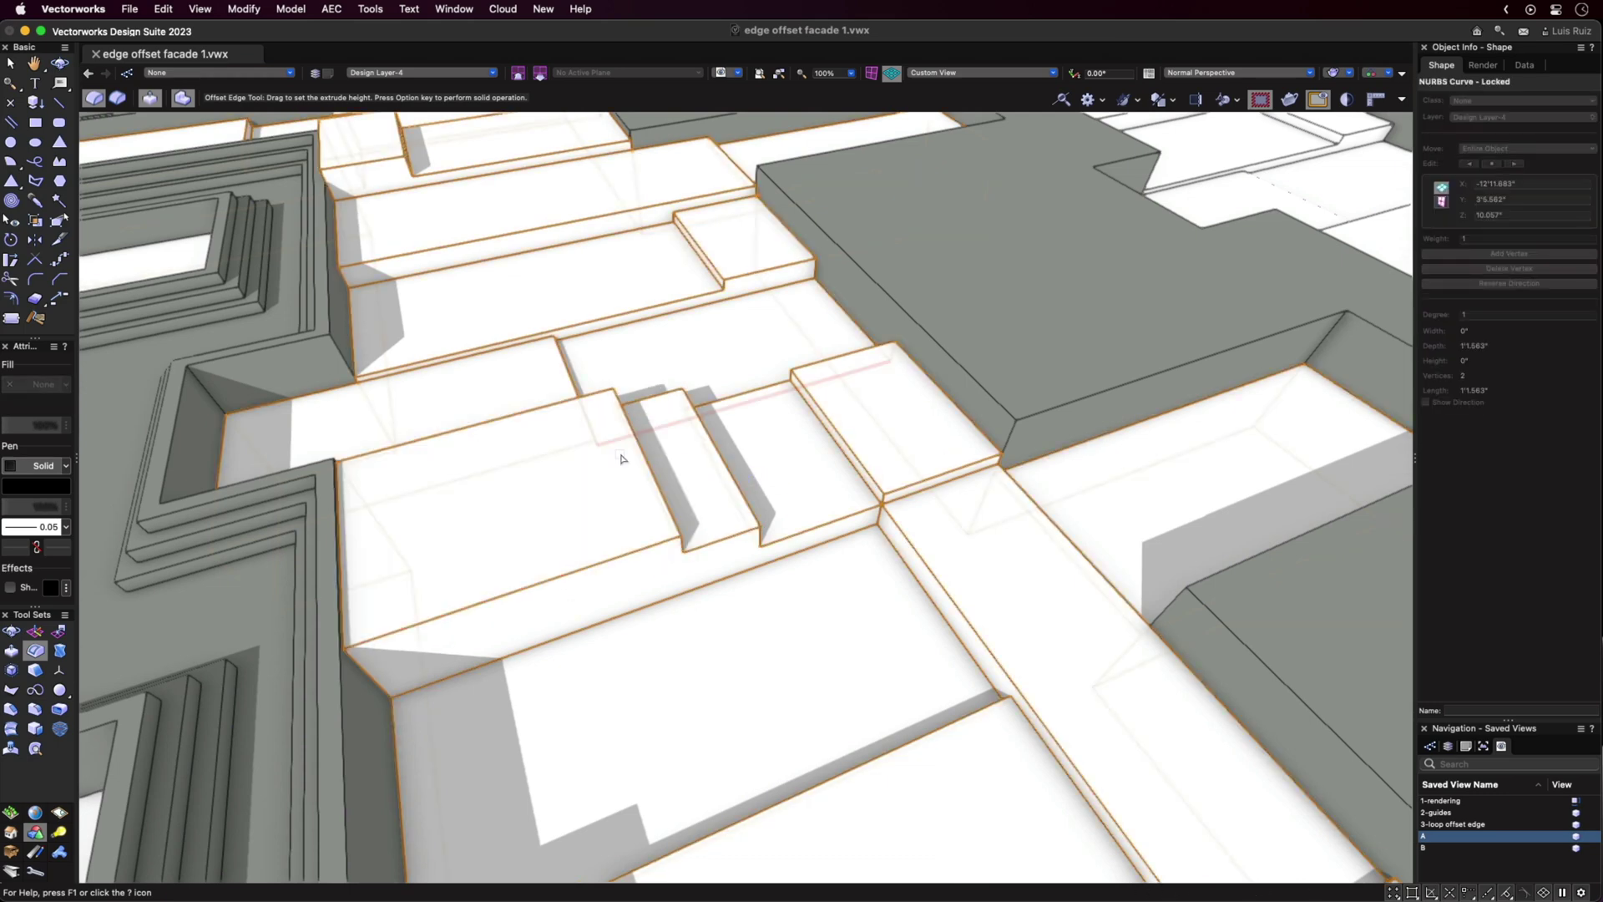
click(565, 411)
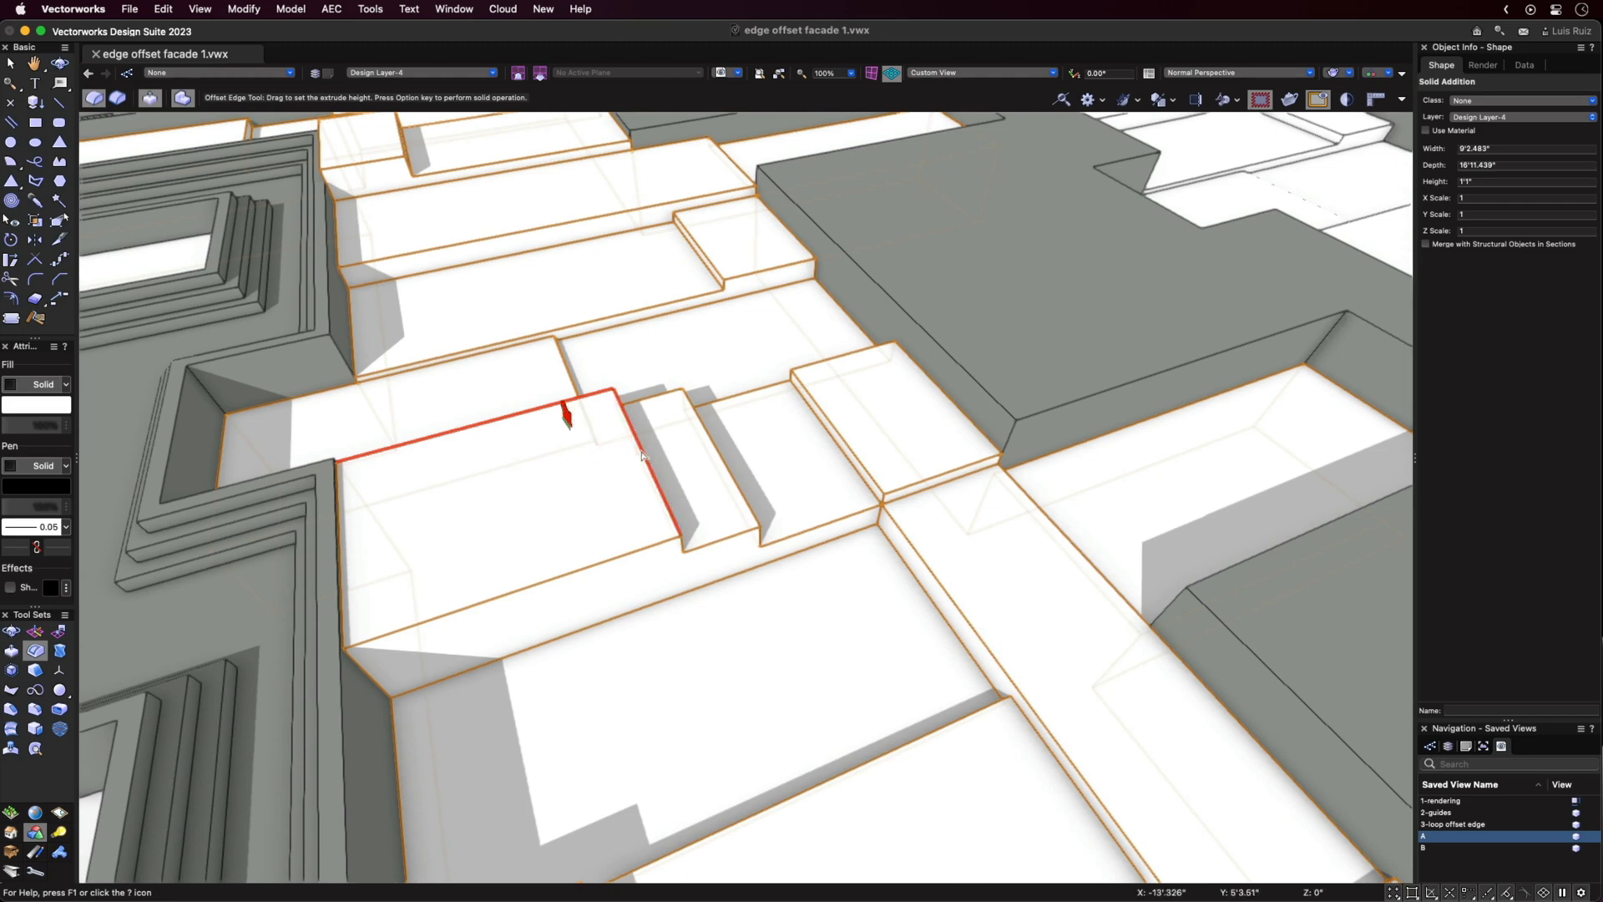
drag(623, 457, 687, 476)
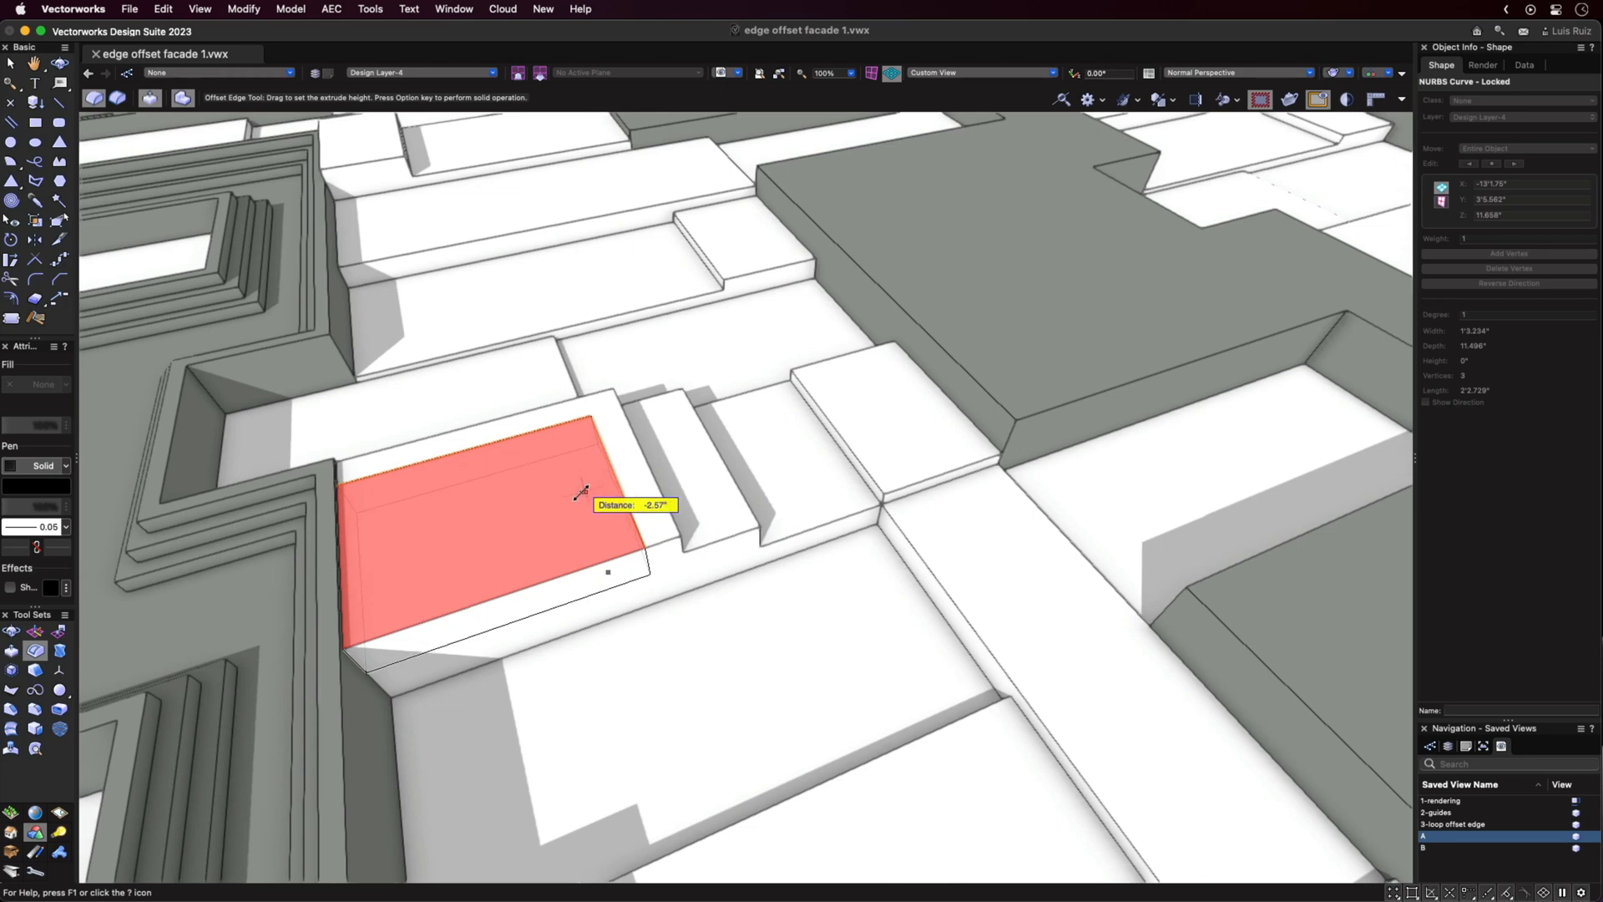
Push the outlined face into the panel as a recess and offset its edge into an inner step
drag(580, 469, 574, 478)
click(573, 461)
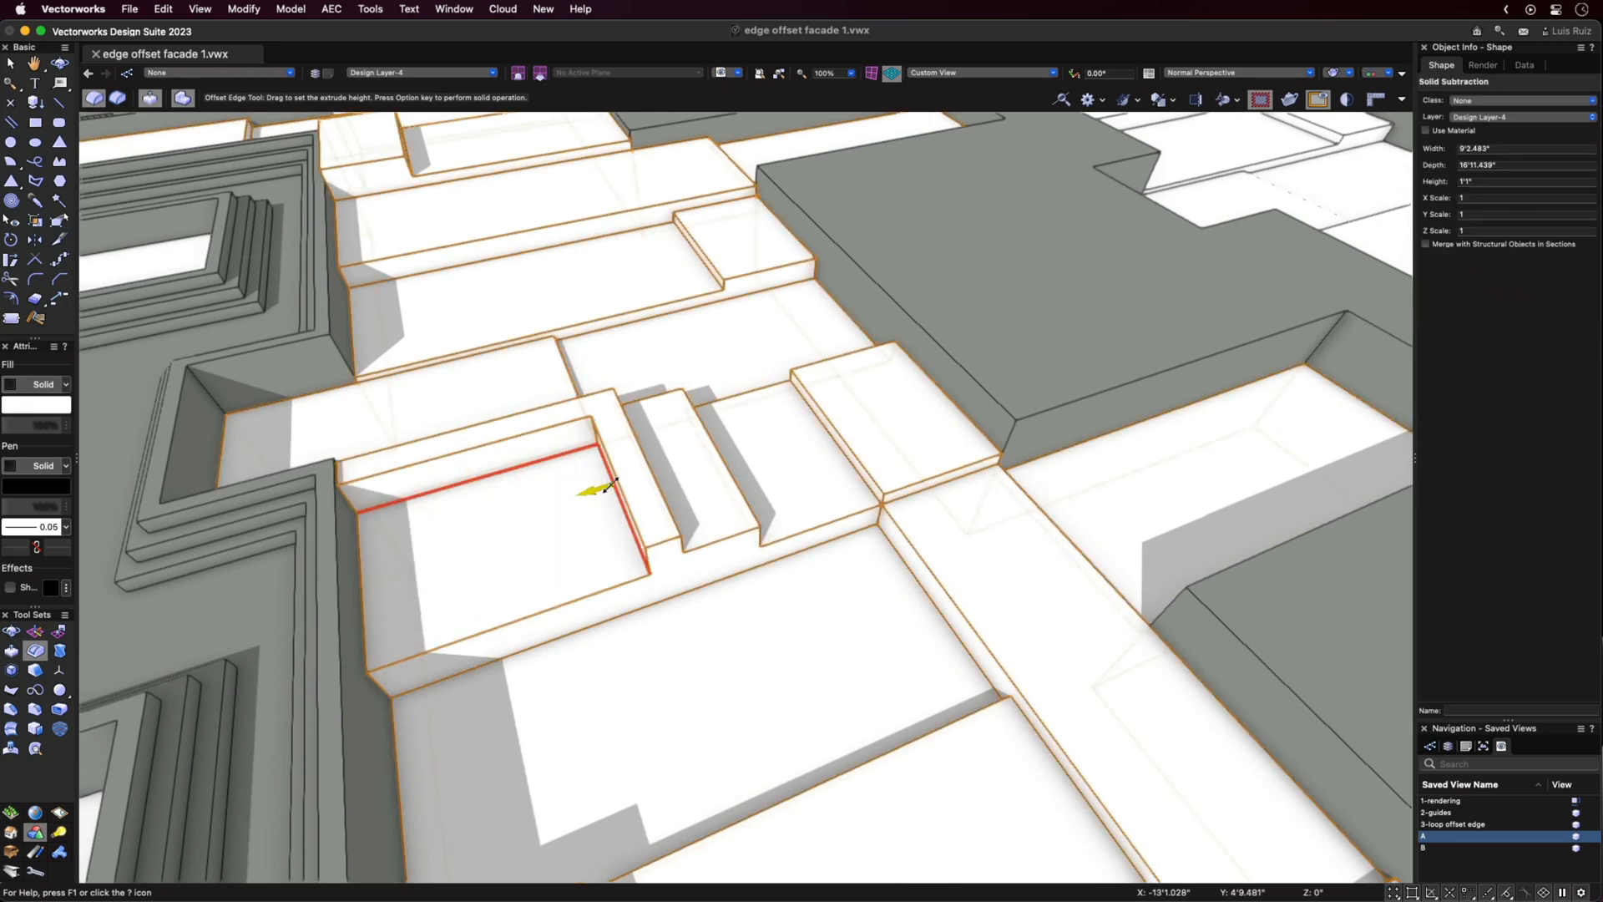
mouse_move(596, 572)
mouse_down()
mouse_move(544, 508)
mouse_move(547, 563)
mouse_up()
Add another inner recess step, then inset offset edge loops on the grey block's top and lower faces
ctrl+middle_drag(547, 562, 549, 558)
scroll(548, 558, up, 3)
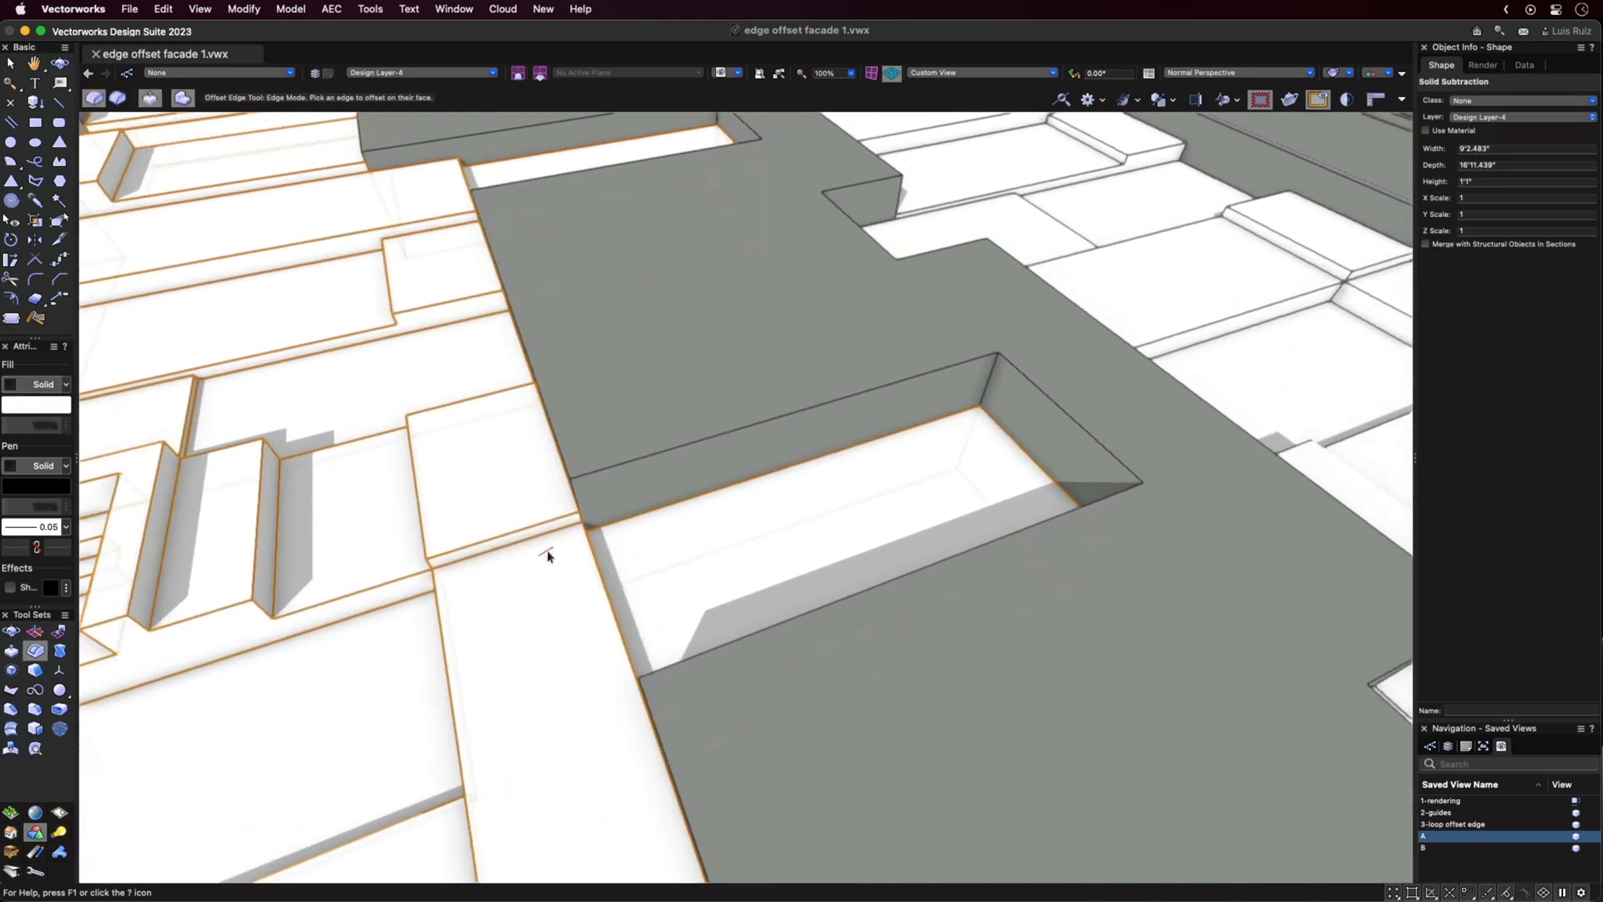
drag(516, 186, 611, 257)
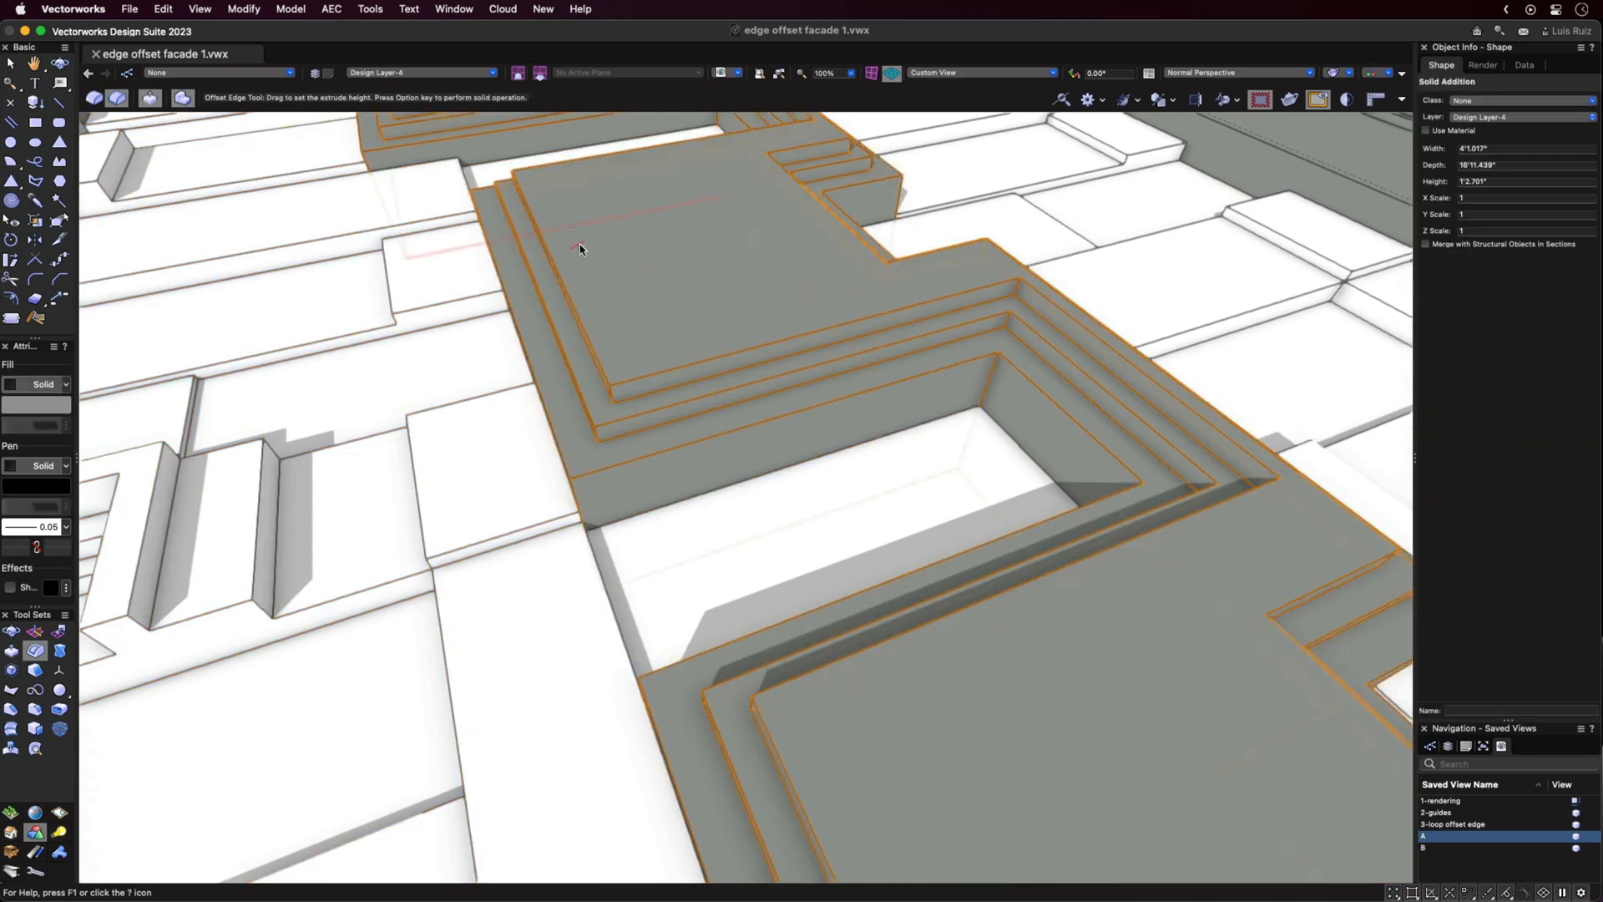
mouse_move(668, 351)
mouse_down()
mouse_move(710, 447)
mouse_move(593, 388)
mouse_up()
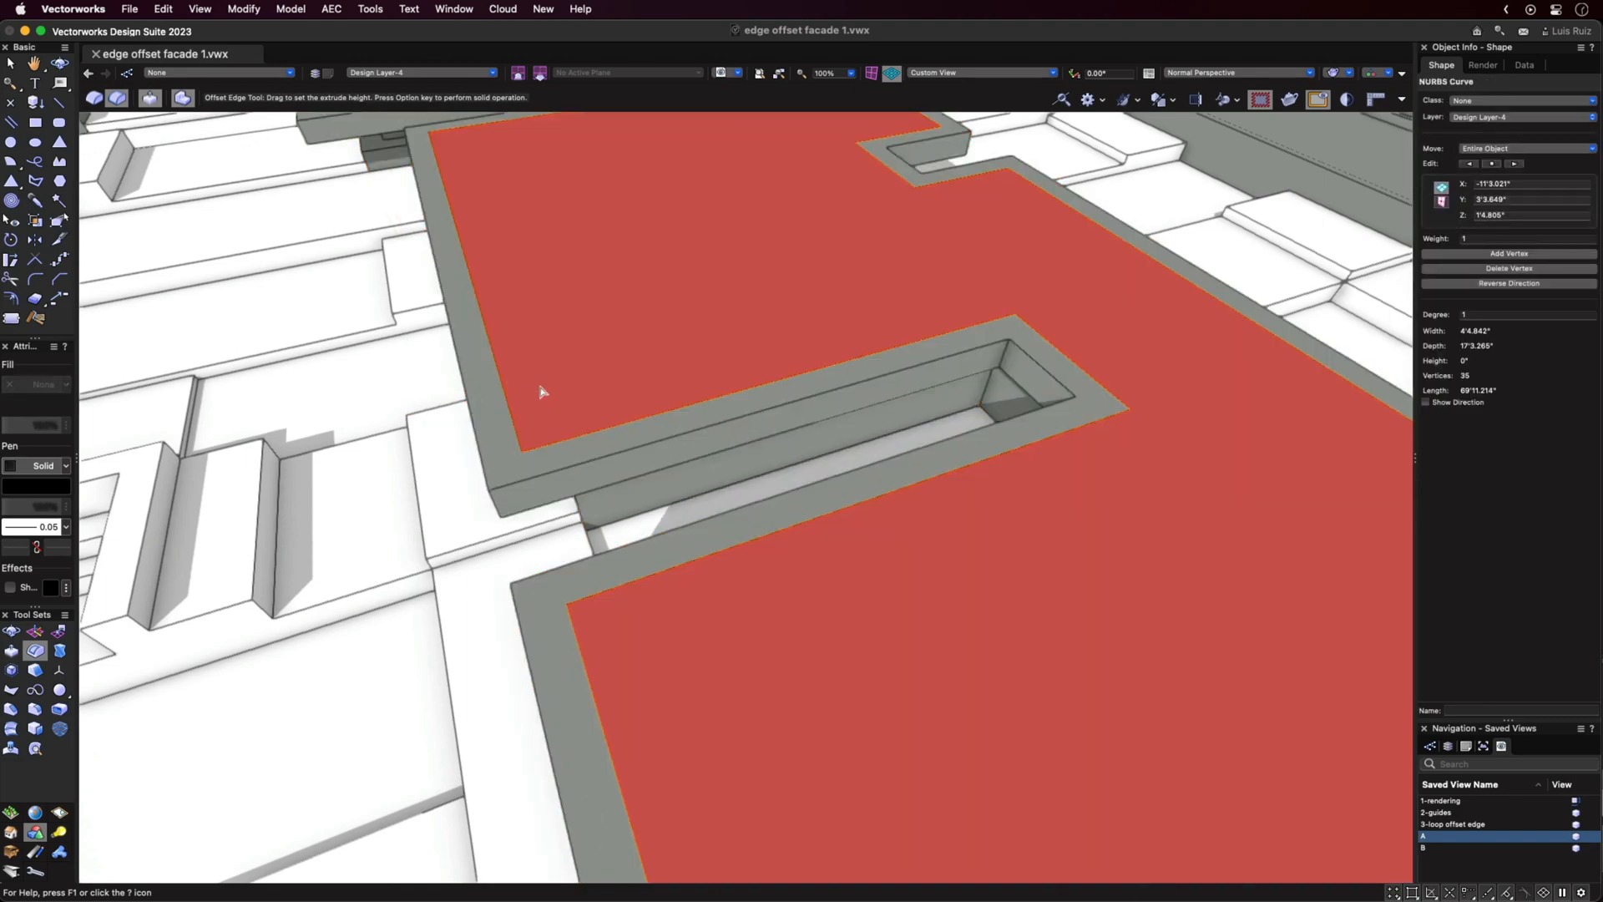